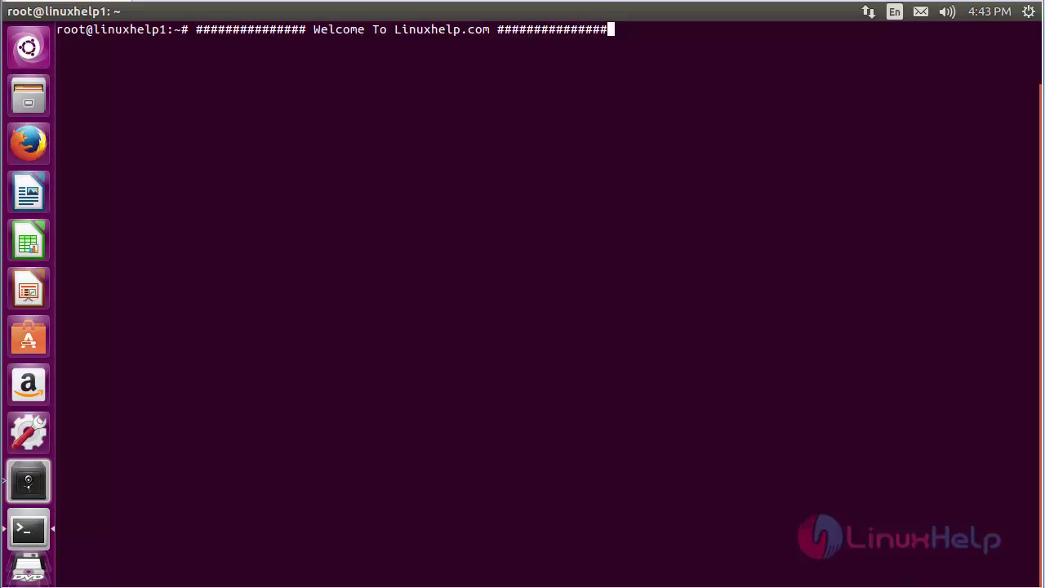
Clear the terminal and add the OpenLP release repository with apt-add-repository ppa:openlp-core/release, confirming the addition.
key(Return)
key(ctrl+l)
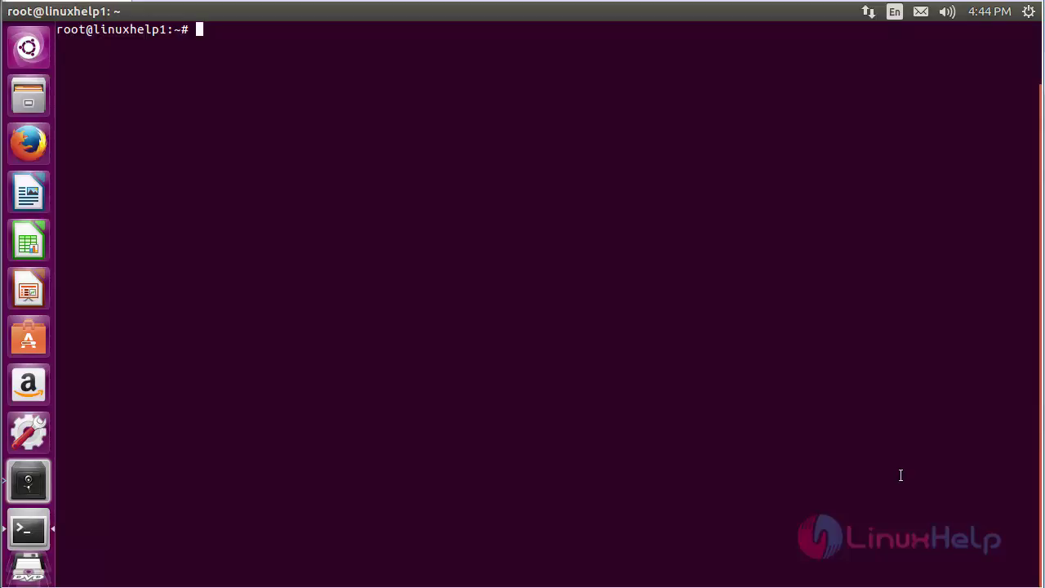
text(apt-add-reposi)
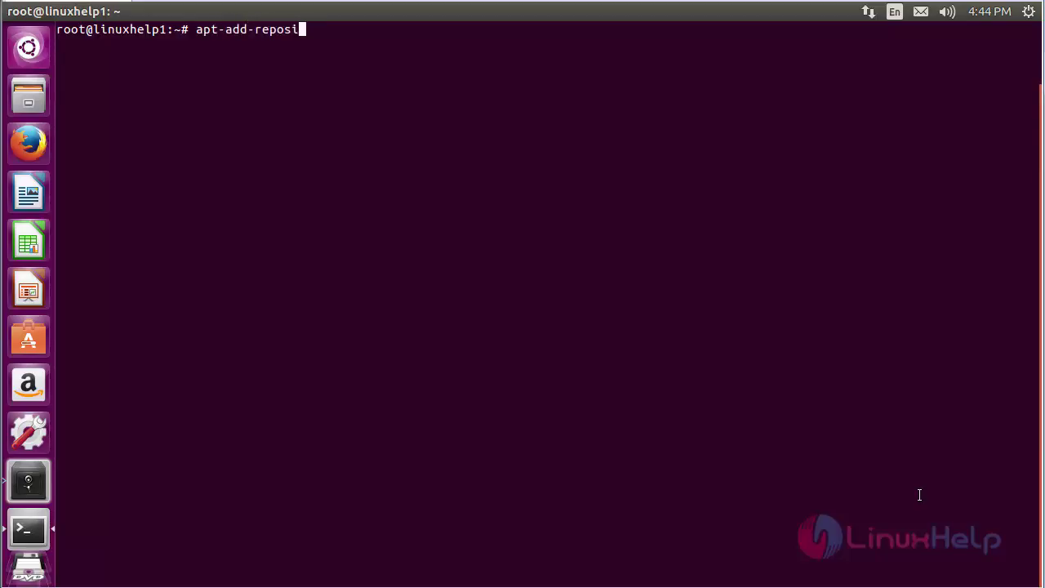
text(tory ppa:openlp)
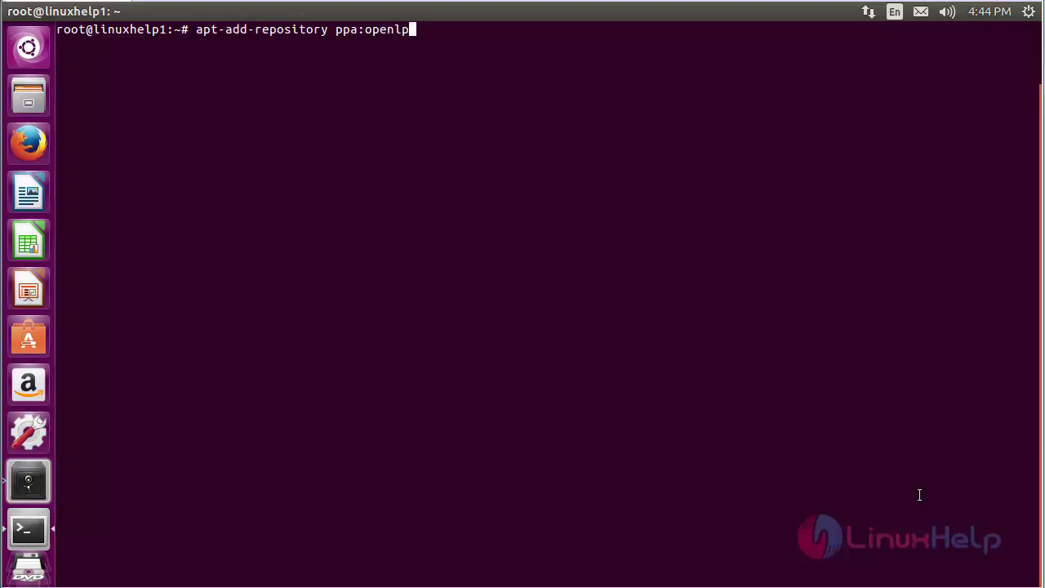
text(-core/release)
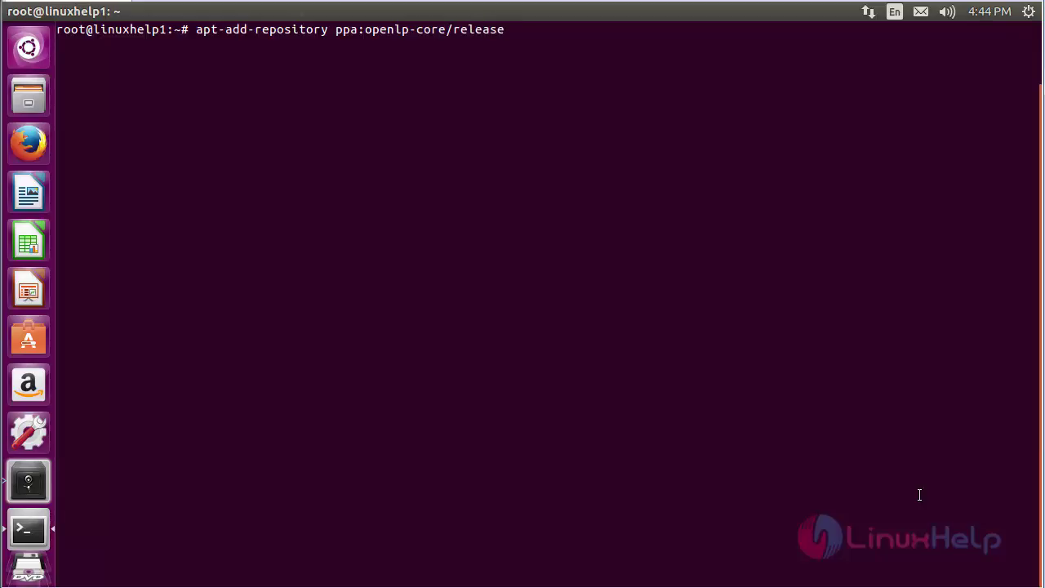
key(Return)
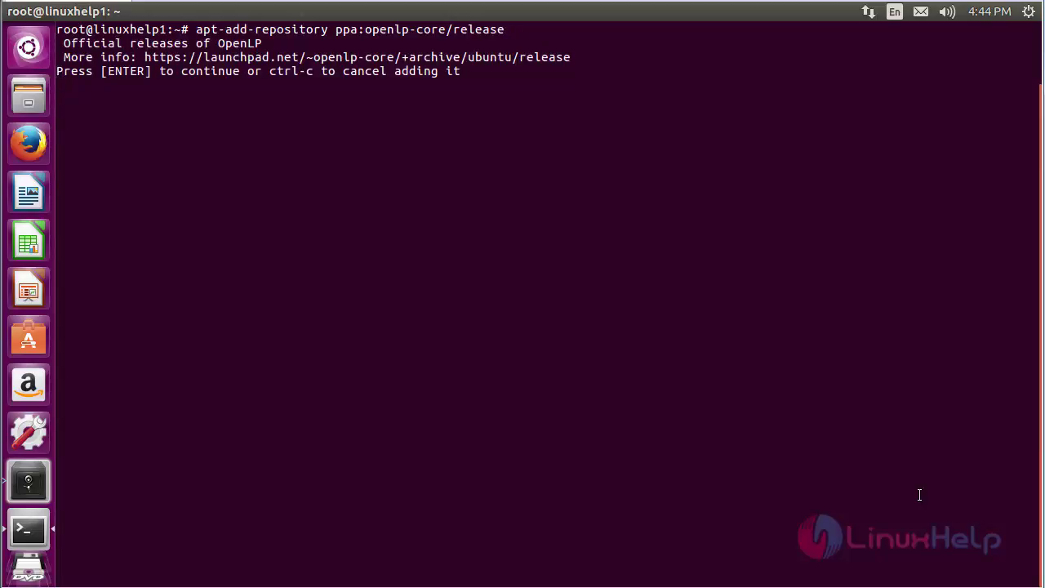
key(Return)
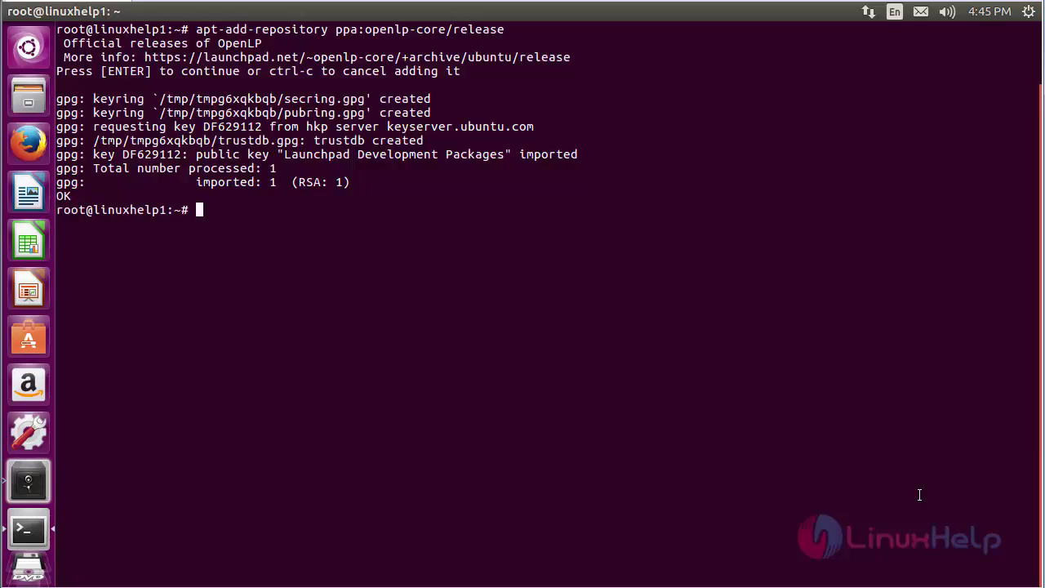
Clear the terminal and refresh the package lists with apt-get update.
key(ctrl+l)
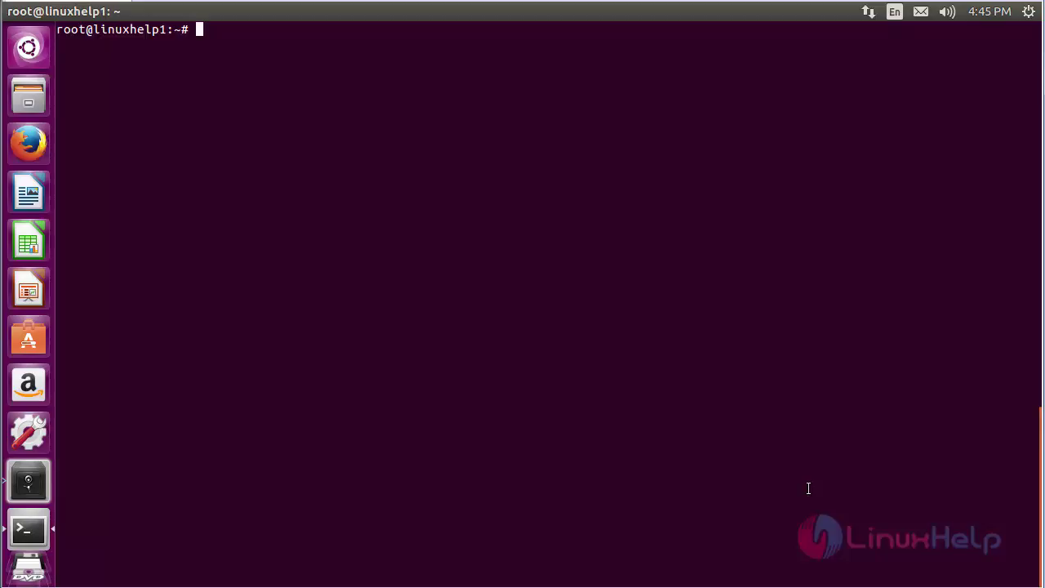
text(apt-get update)
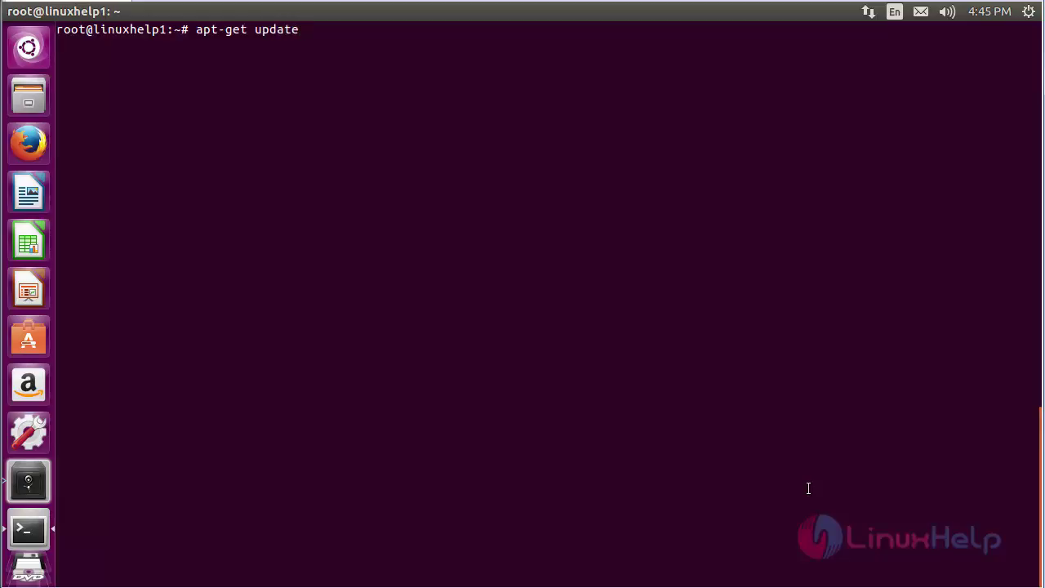
key(Return)
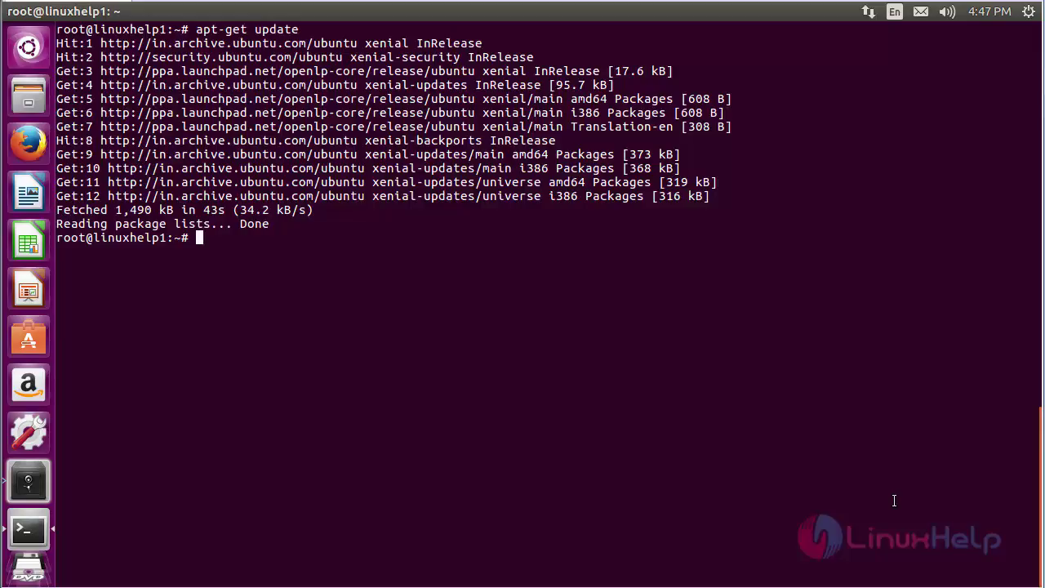
Clear the terminal and install OpenLP without a confirmation prompt using apt-get install openlp -y.
key(ctrl+l)
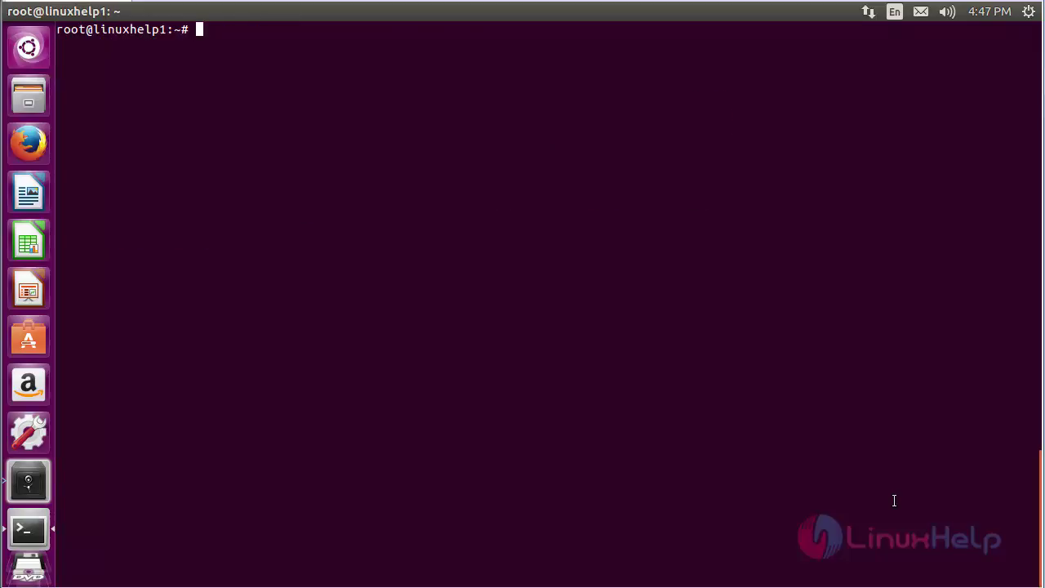
text(apt-get install )
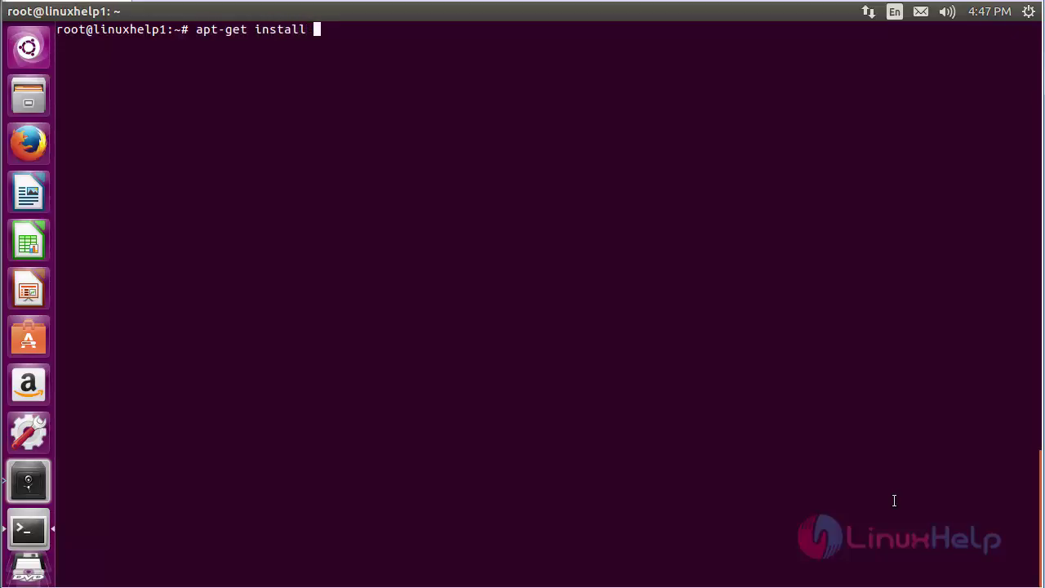
text(openlp -y)
key(Return)
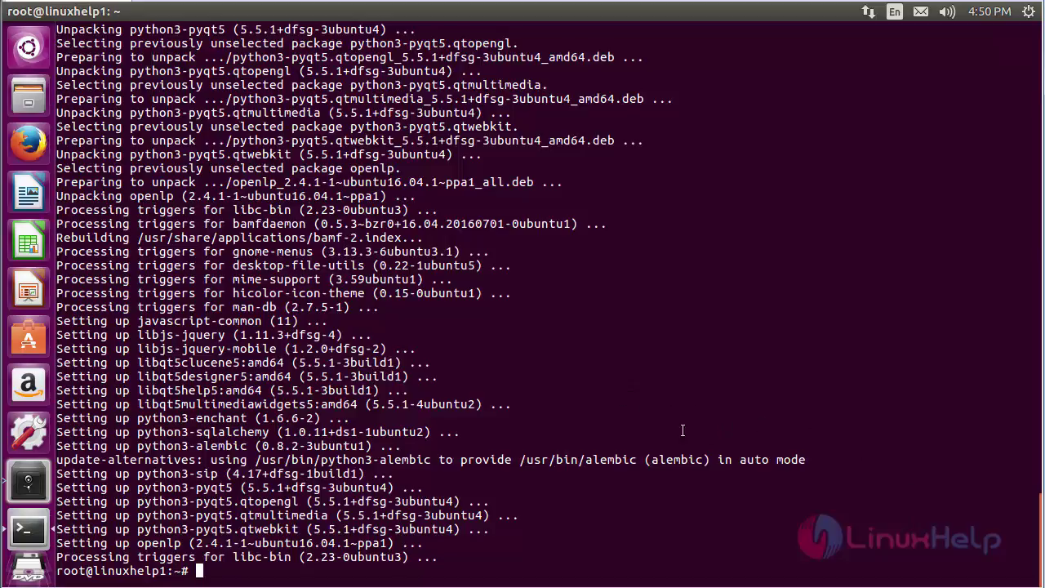
Search the installed applications for openlp, launch OpenLP and accept the Autodetect translation.
click(25, 51)
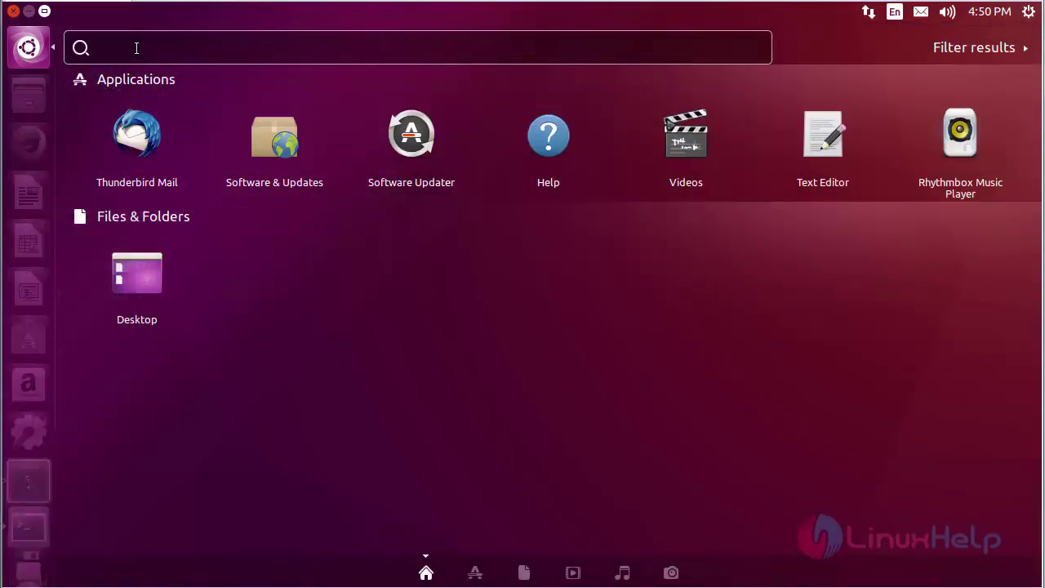
text(openlp)
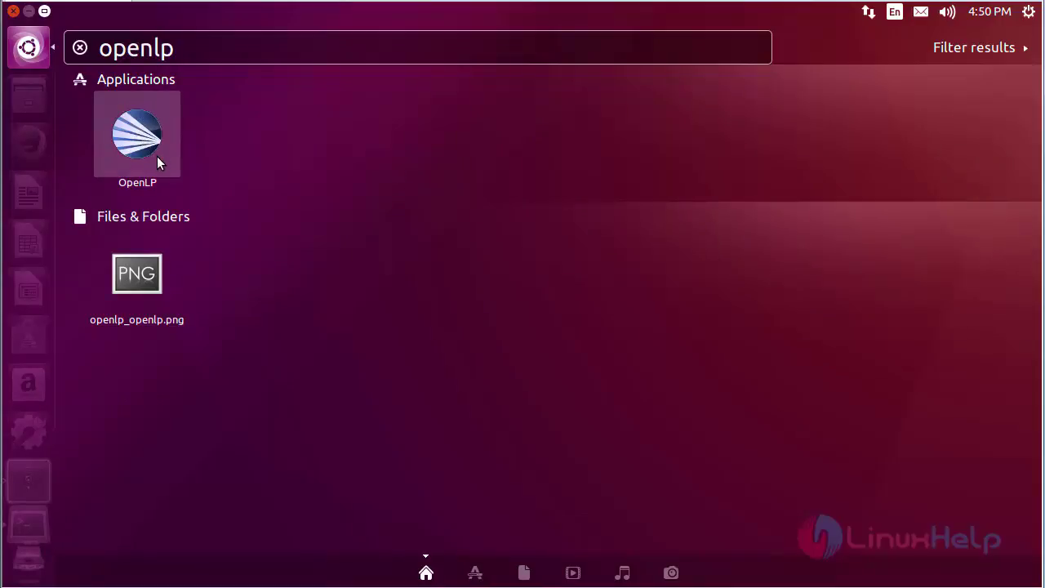
click(157, 156)
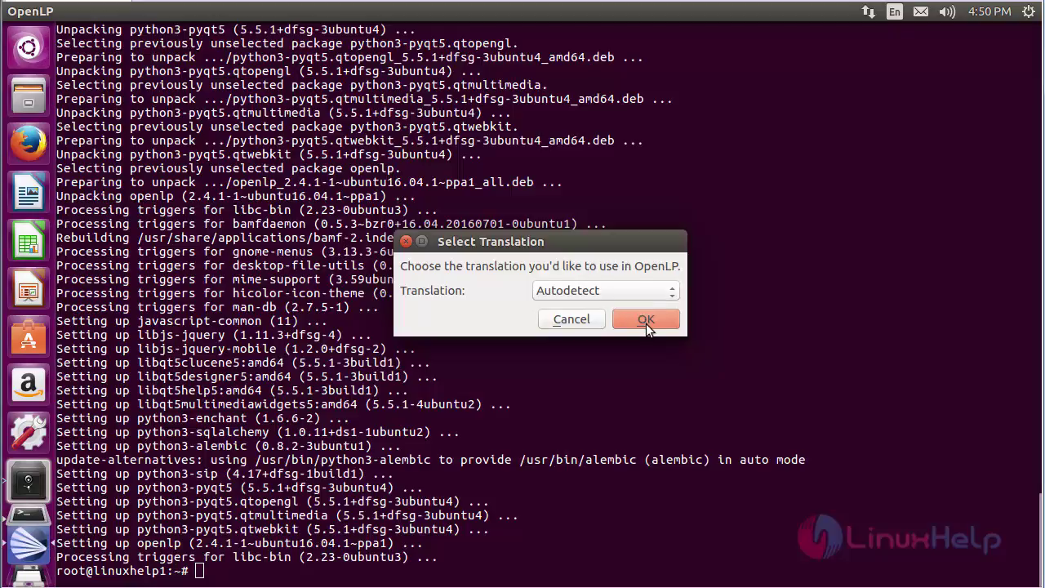
click(647, 318)
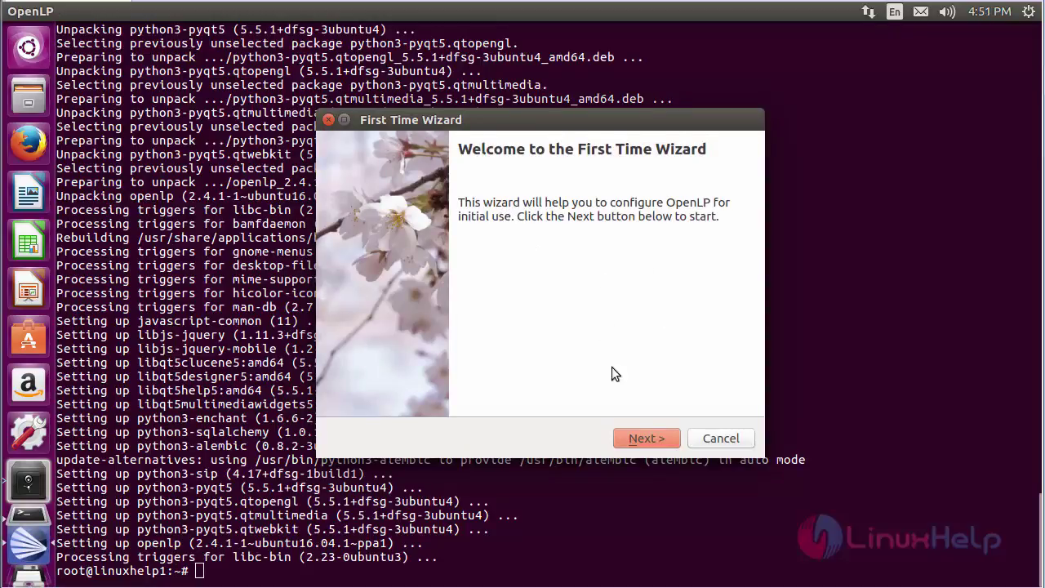
Start the First Time Wizard, keep the default plugins and choose the English sample songs for download.
click(660, 440)
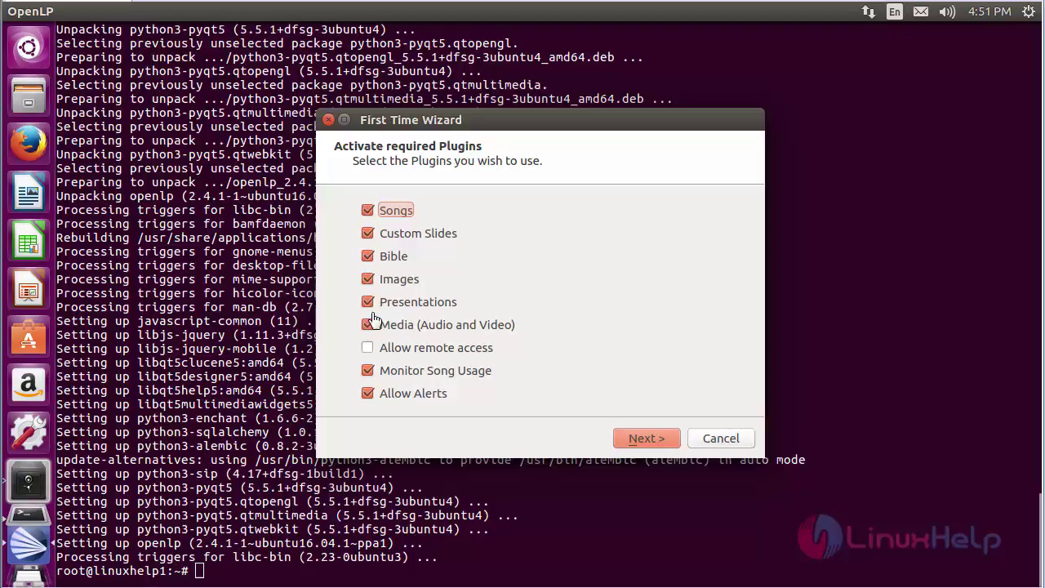
click(649, 437)
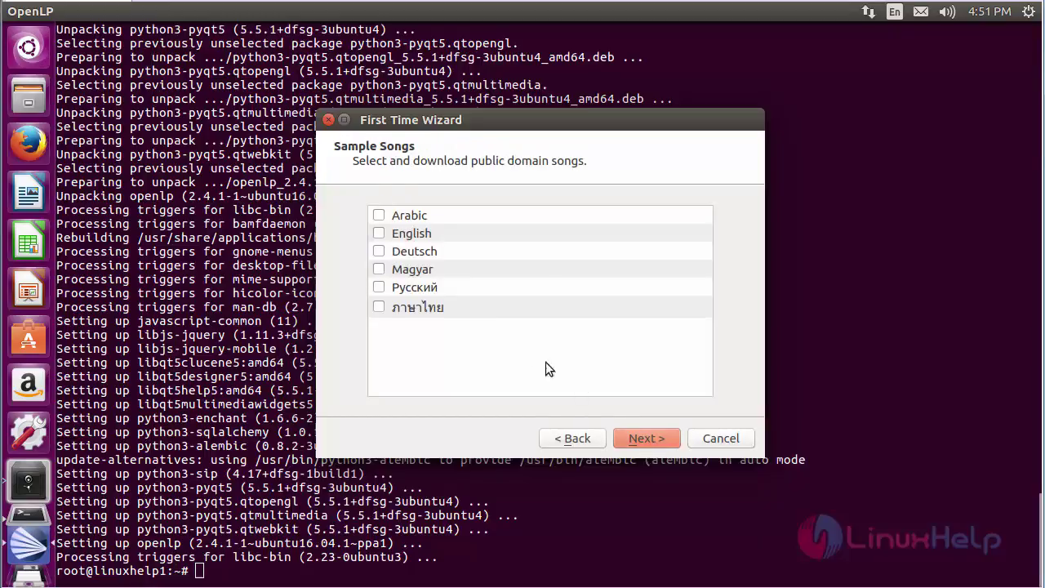
click(382, 234)
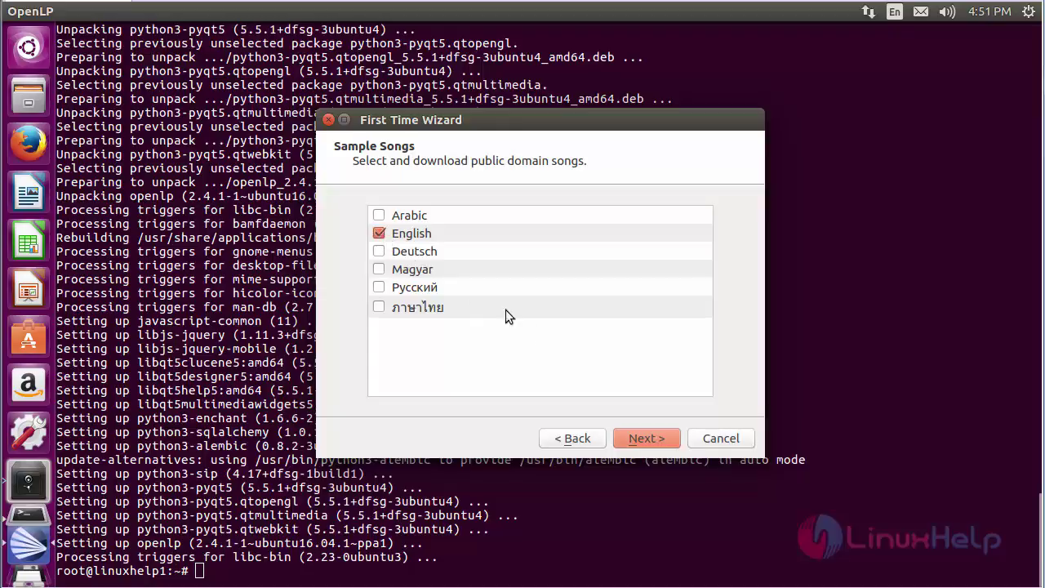
click(642, 438)
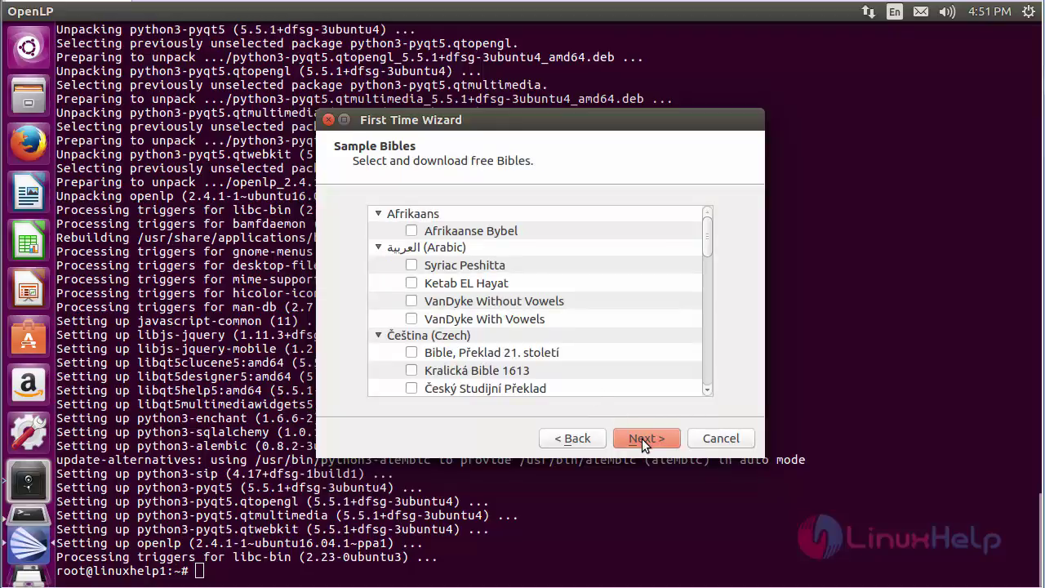
Skip the sample Bibles, choose the Moss on tree theme, accept the default display and theme settings, and finish the wizard.
click(642, 439)
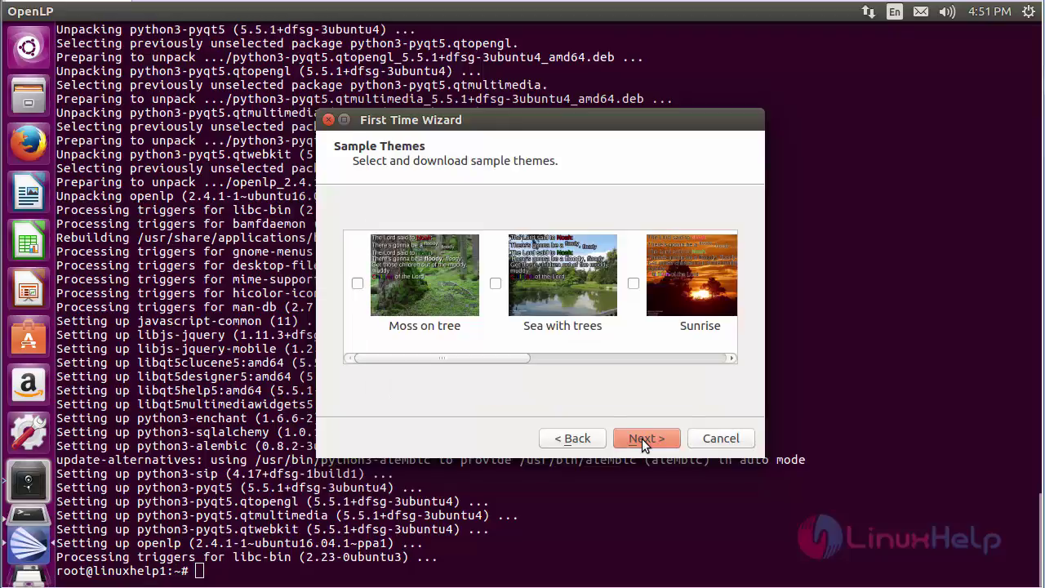
click(358, 283)
click(666, 440)
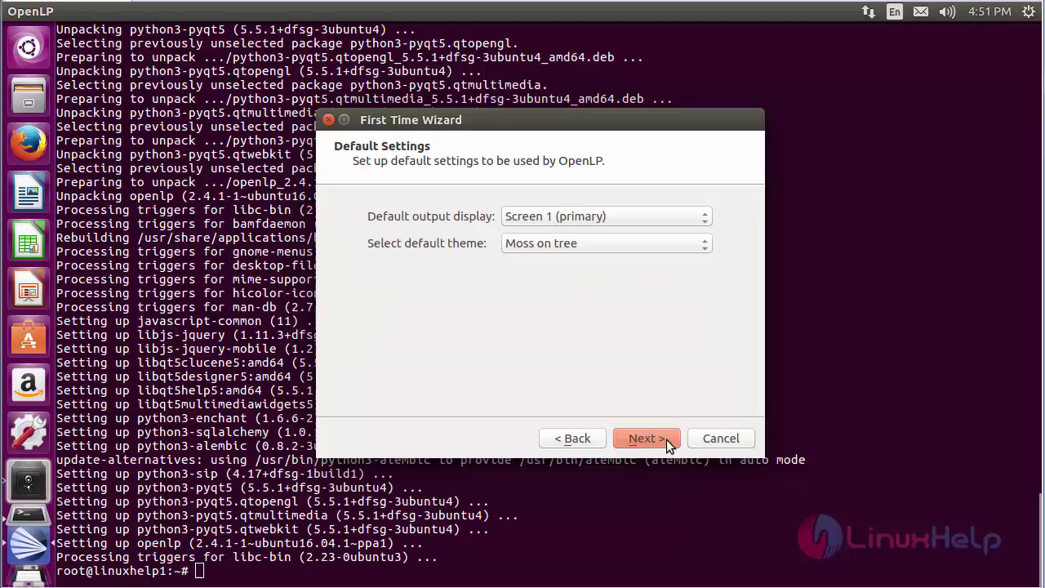
click(654, 438)
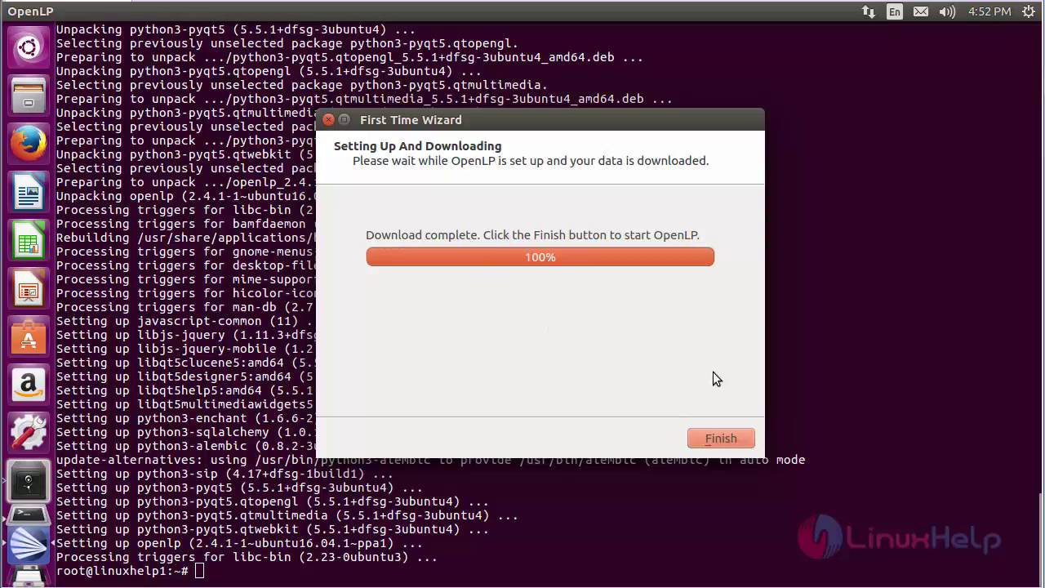
click(721, 439)
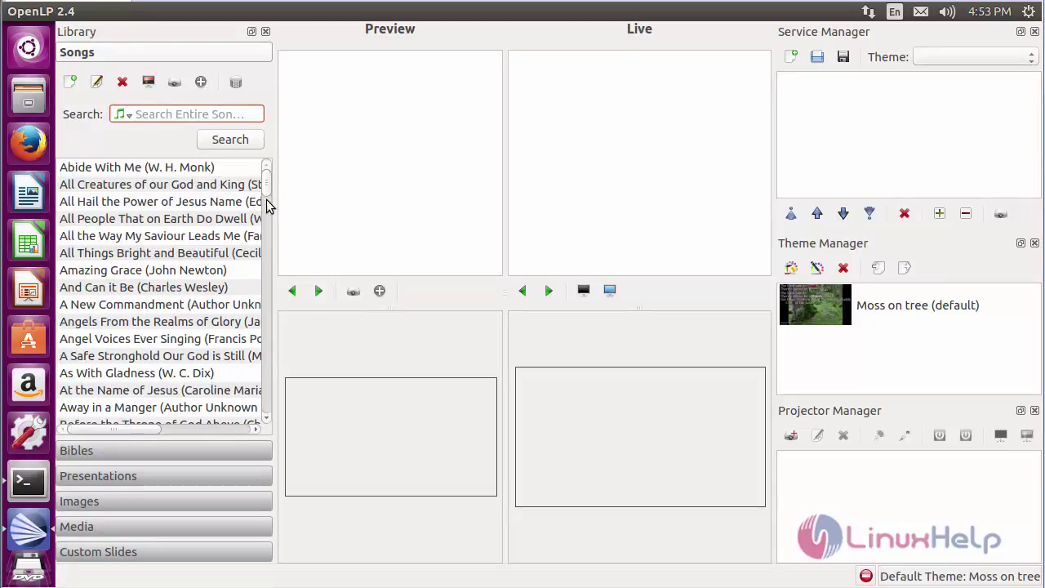
Look through the song library and read OpenLP's About, Credits and License information.
scroll(267, 204, down, 4)
drag(263, 212, 265, 188)
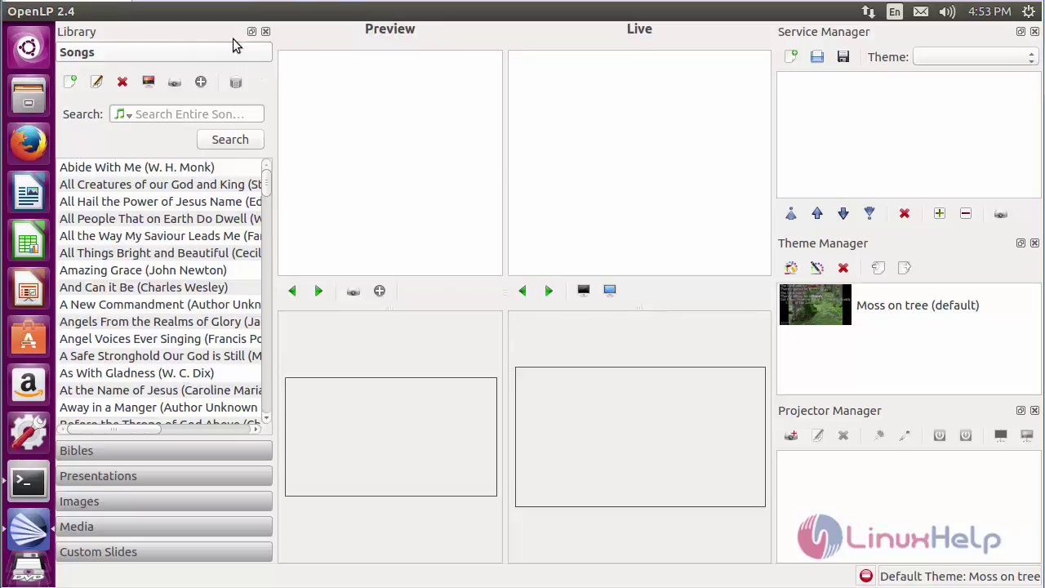
click(235, 11)
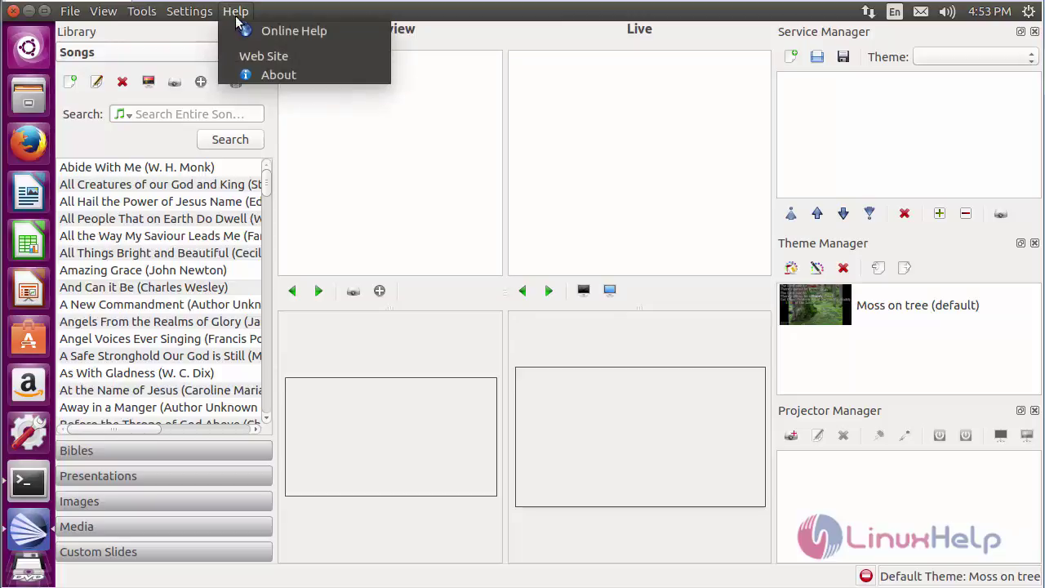
click(279, 74)
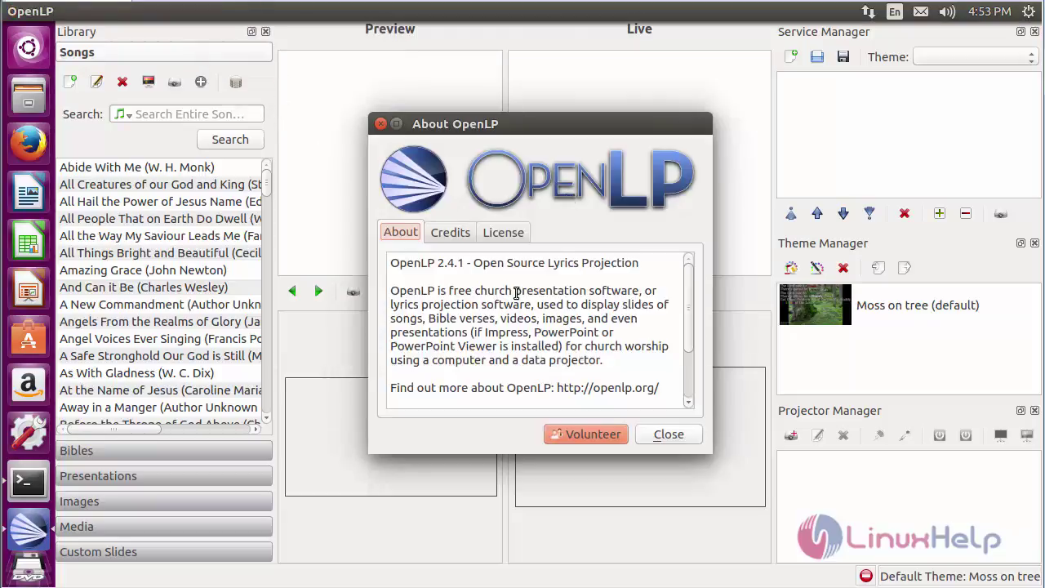
click(450, 234)
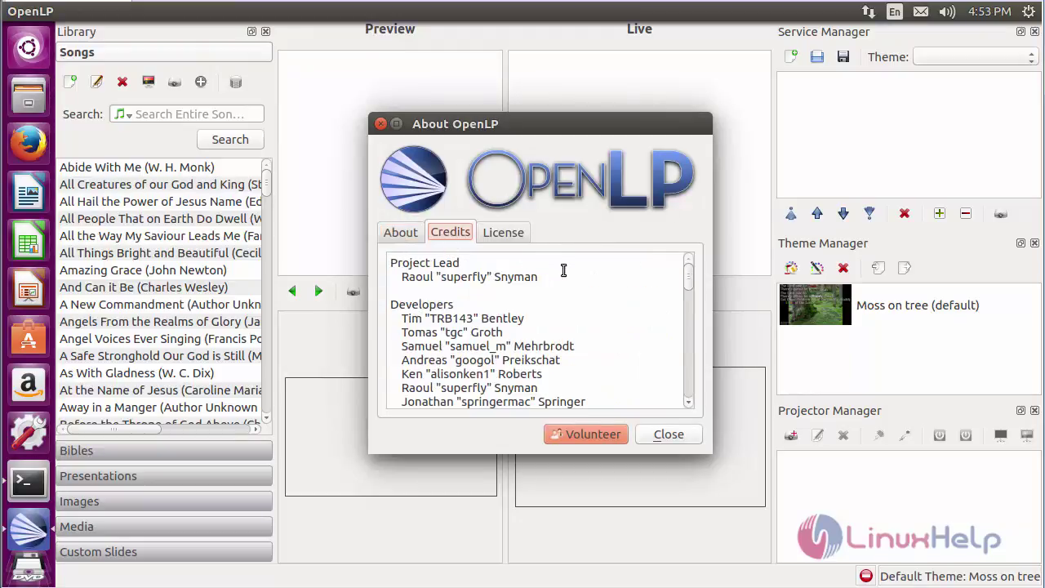
click(504, 232)
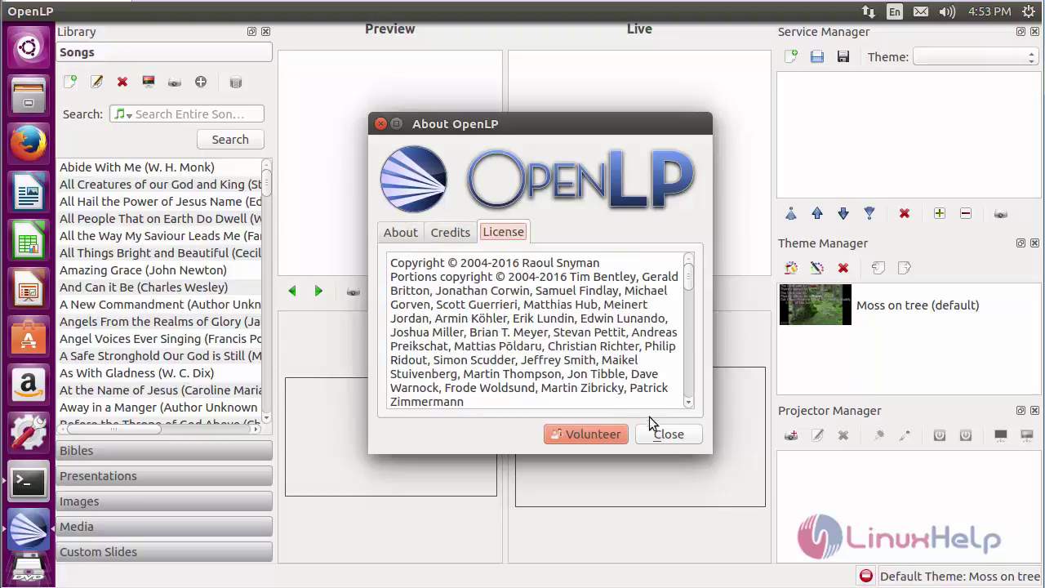
click(667, 435)
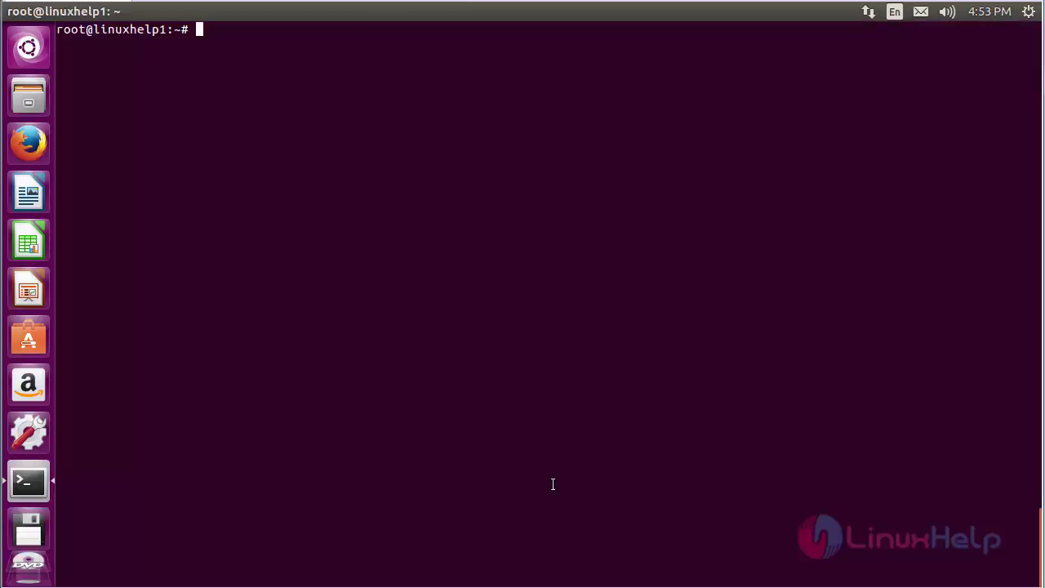
In the terminal, uninstall OpenLP with apt-get remove openlp -y and clear the output.
text(apt-get remove )
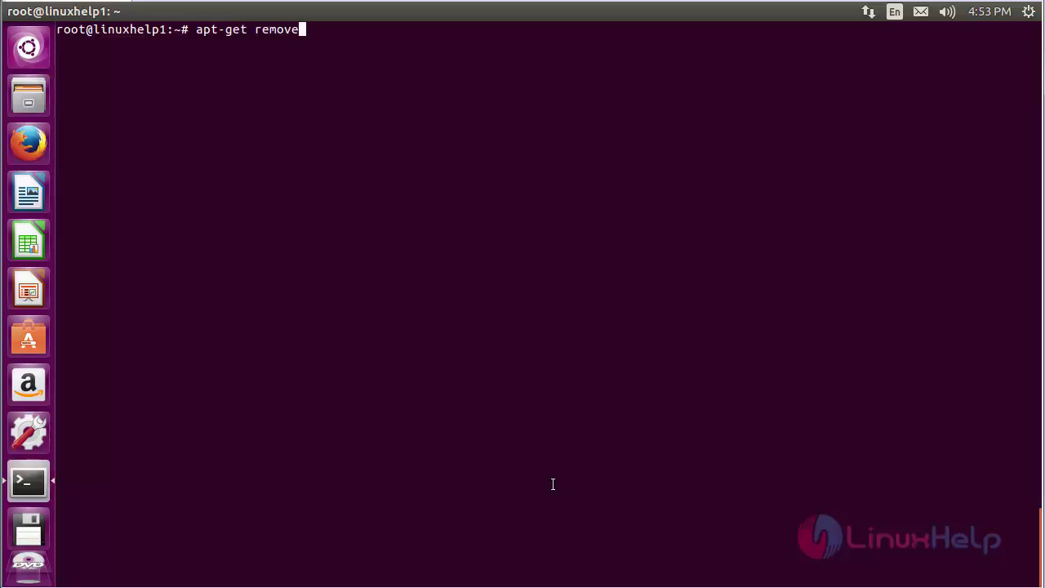
text(openlp -y)
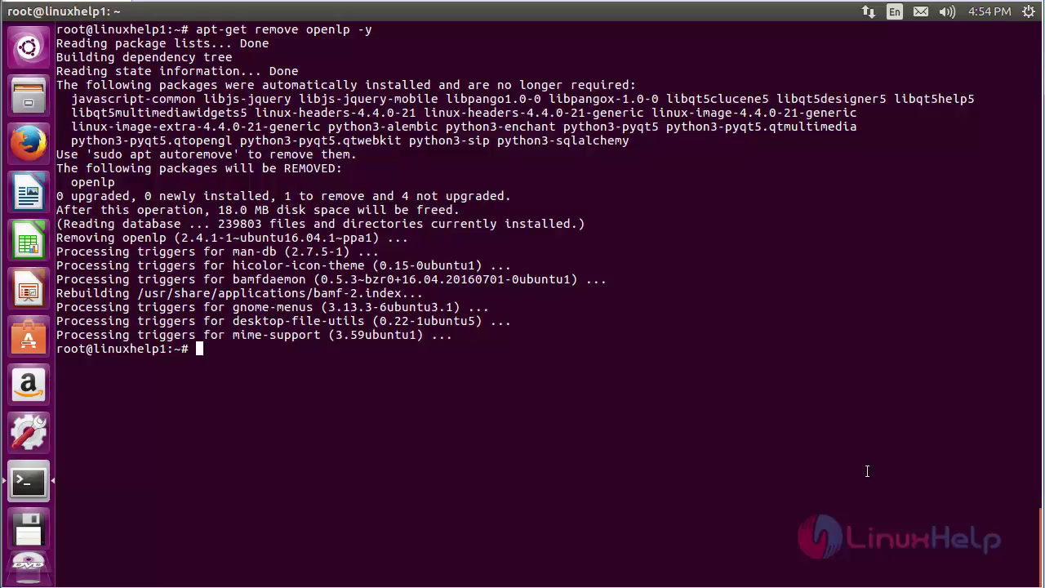
key(ctrl+l)
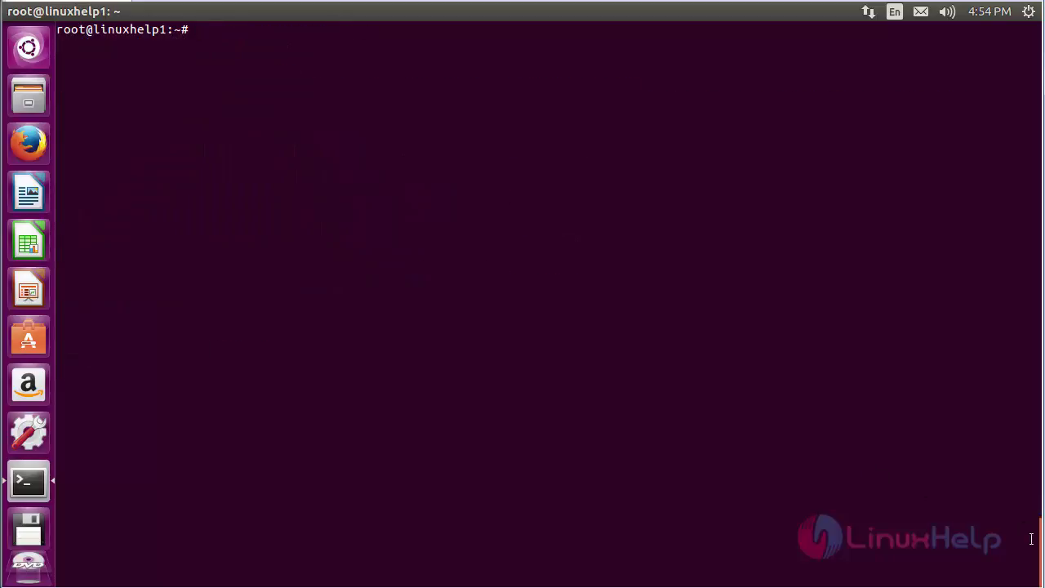